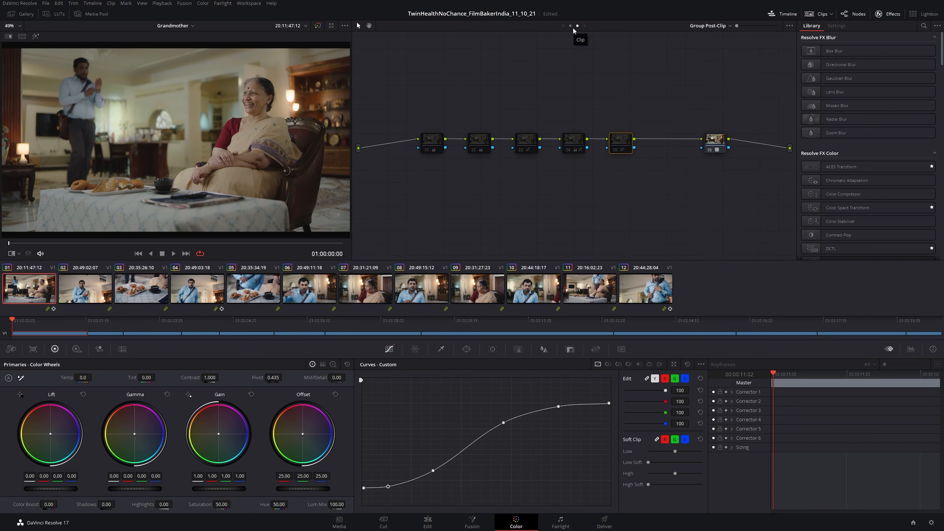
Step: Open the clip-level node graph and enable the OFFSET and PRIMARIES balance nodes of clip 01
left_click(571, 26)
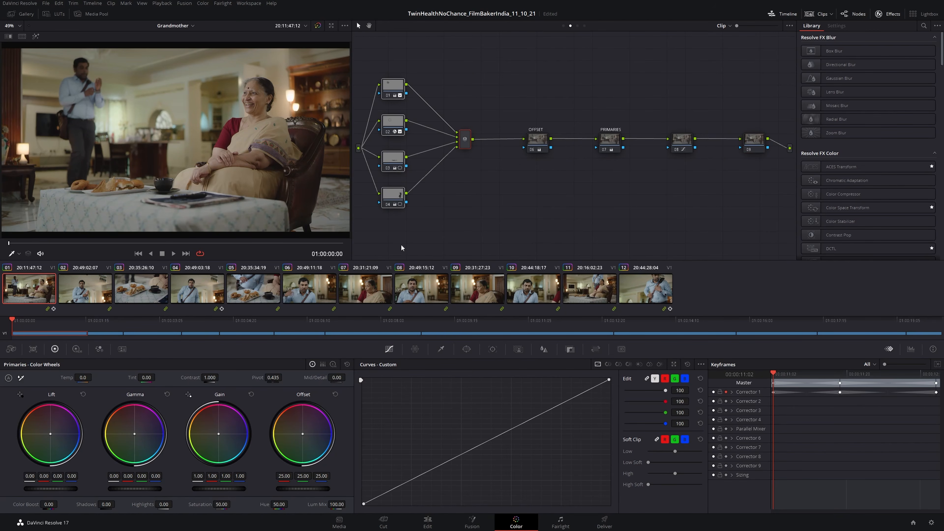
left_click(688, 142)
left_click(541, 145)
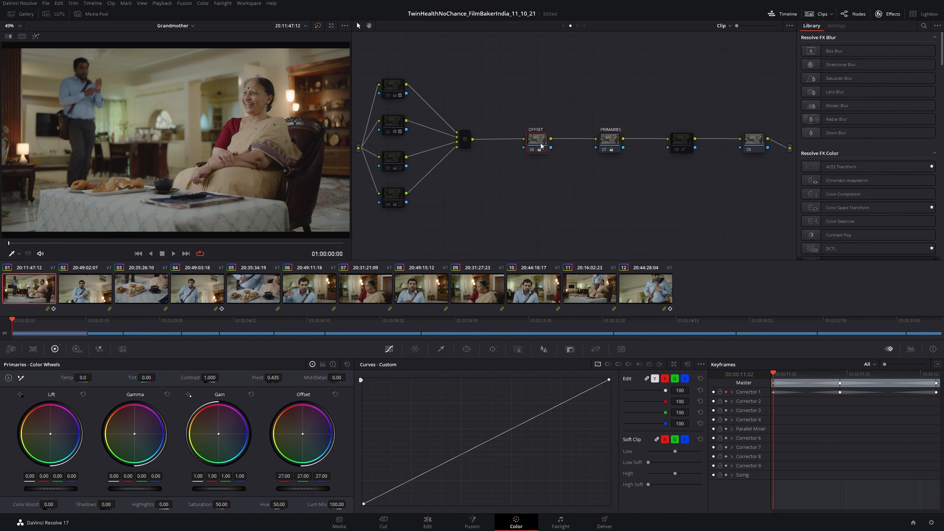
left_click(609, 149)
Step: Step through clips 02 to 05, enabling the PRIMARIES node to compare each shot before and after balance
key("Down")
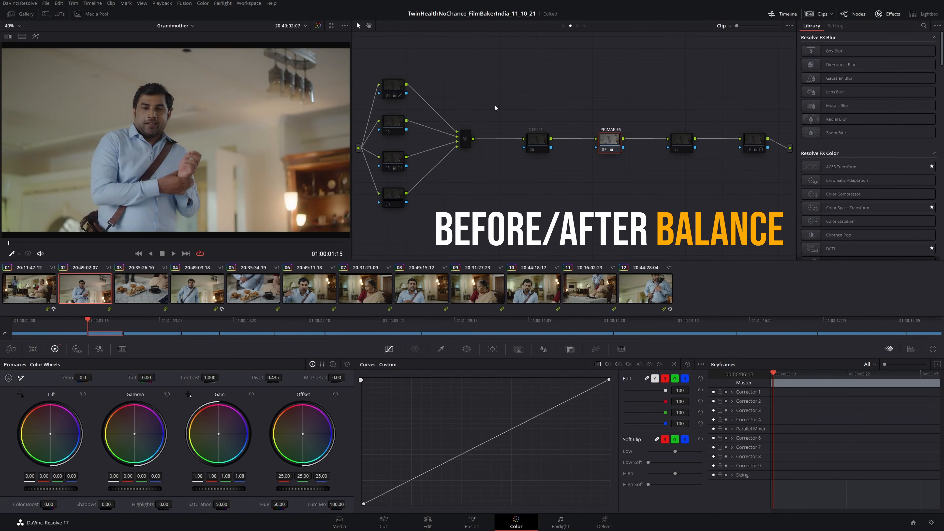
key("Down")
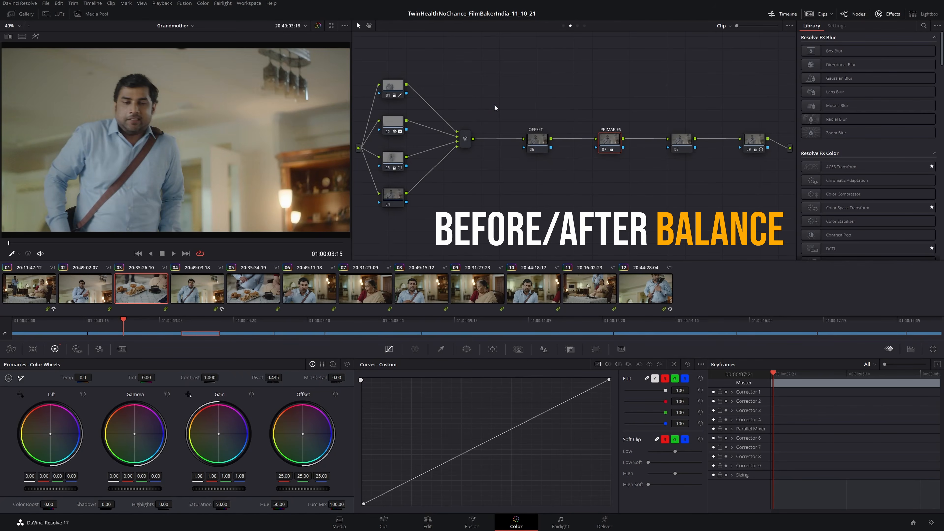
key("Down")
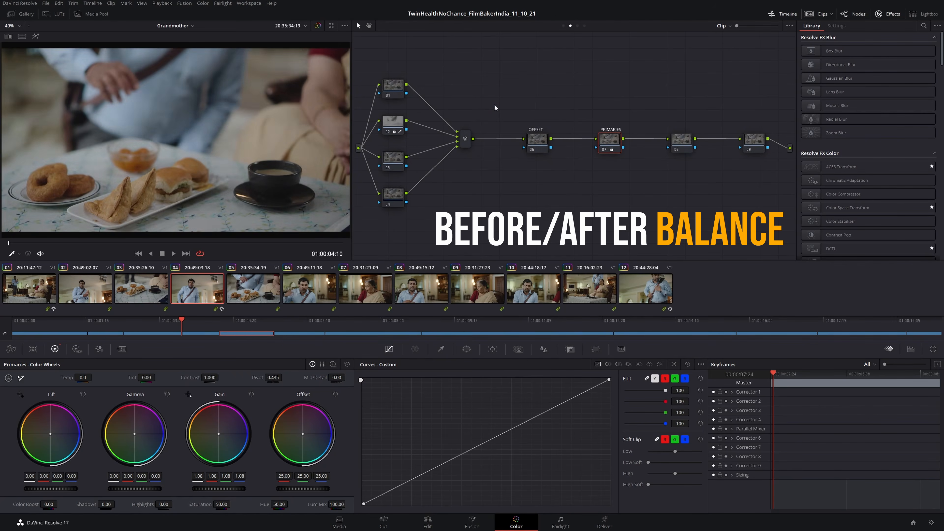
key("Down")
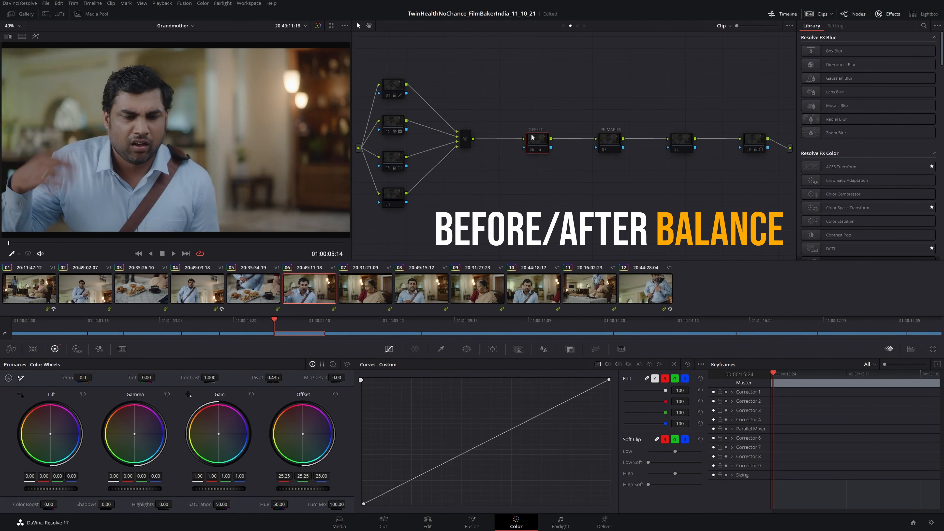
Step: Enable the OFFSET node on clips 06 through 11 and the PRIMARIES node on clip 12, and return to clip 01
left_click(533, 139)
key("Down")
key("Down")
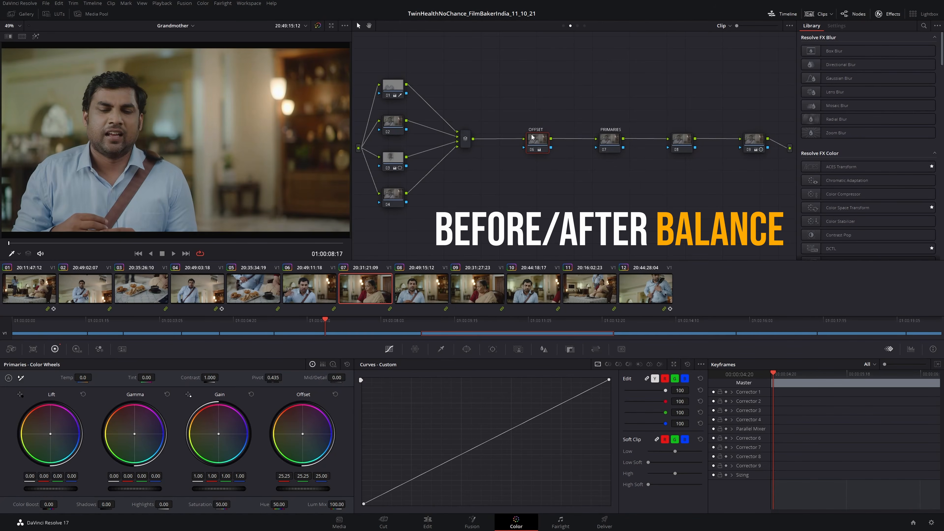
key("Down")
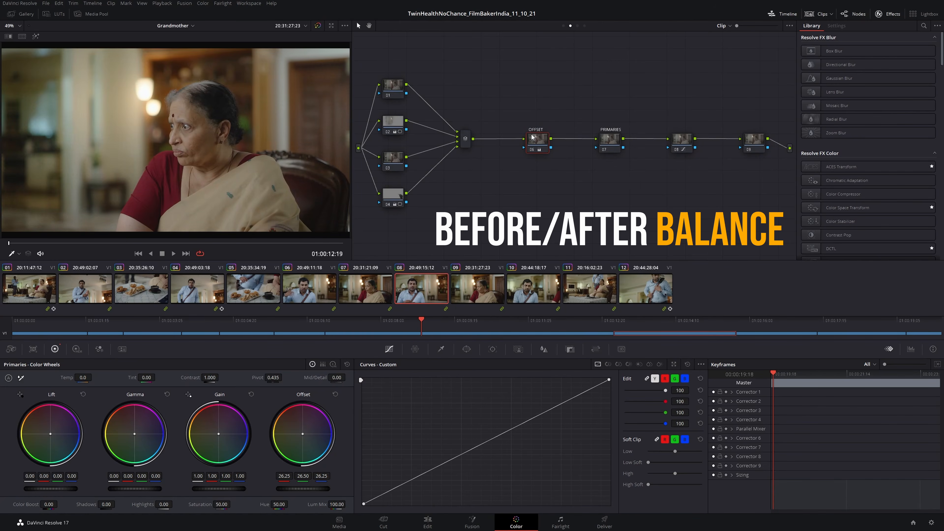
key("Down")
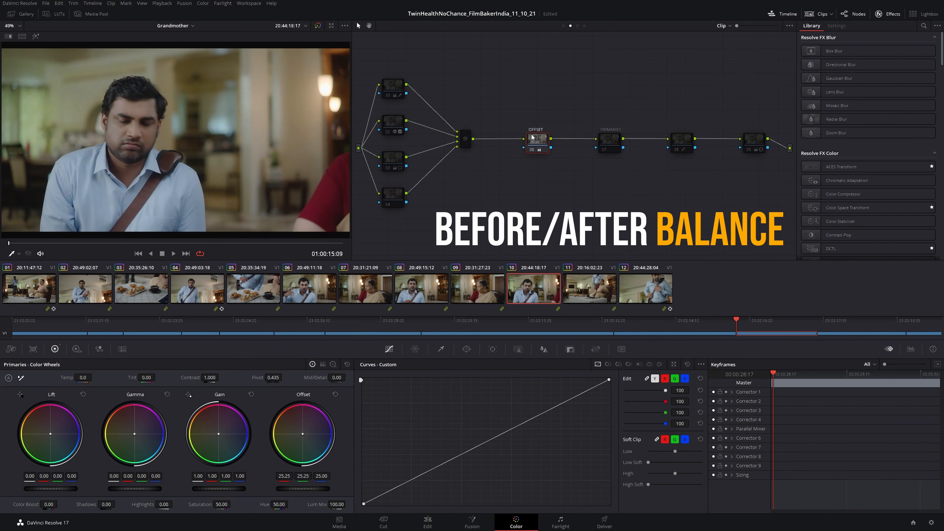
key("Down")
key("Down")
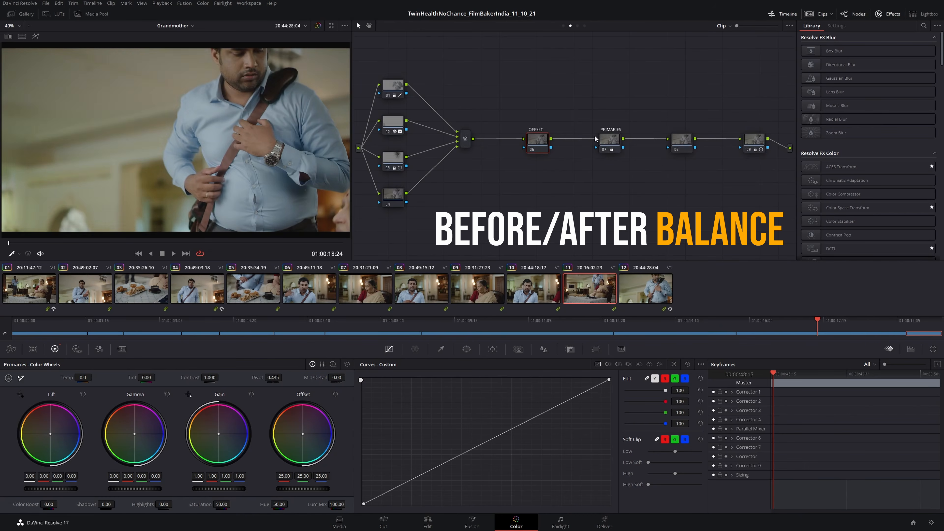
left_click(616, 139)
left_click(49, 289)
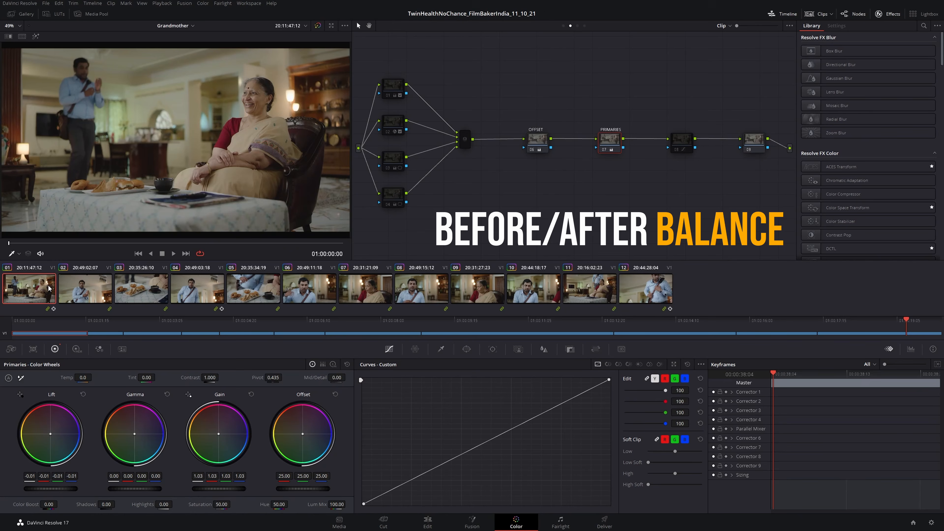
Step: Switch to the group post-clip node graph and enable nodes 03, 04 and 05 together
left_click(577, 25)
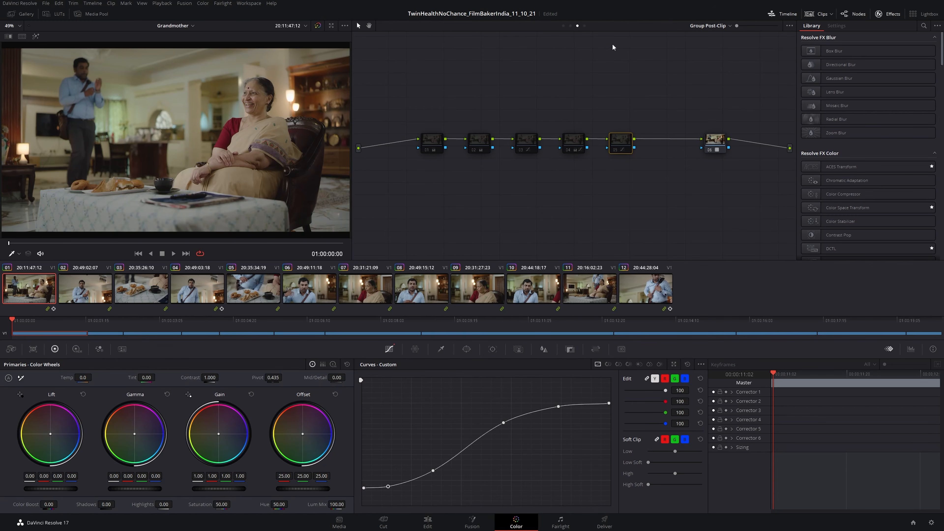
left_click_drag(629, 152, 519, 209)
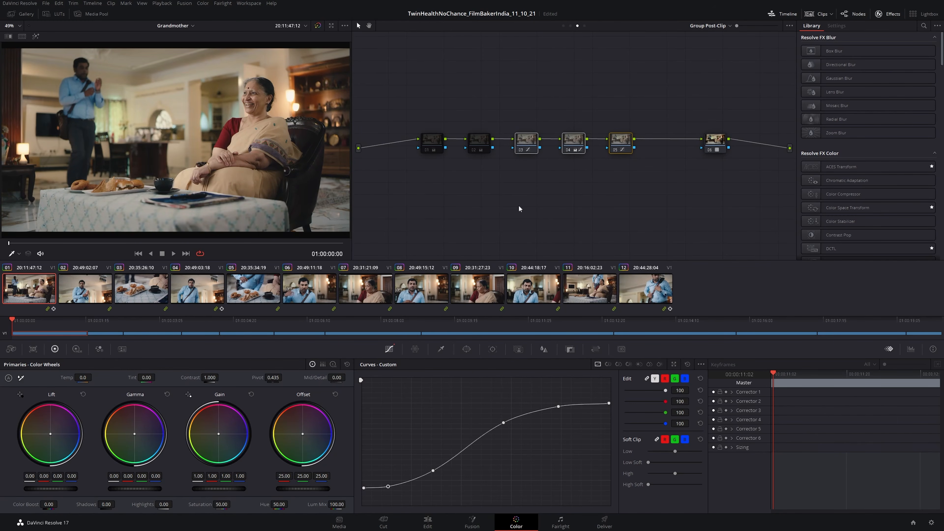
left_click(519, 209)
Step: Examine the Hue Vs Hue and Hue Vs Sat curves of group post-clip node 03
left_click(522, 149)
left_click(609, 365)
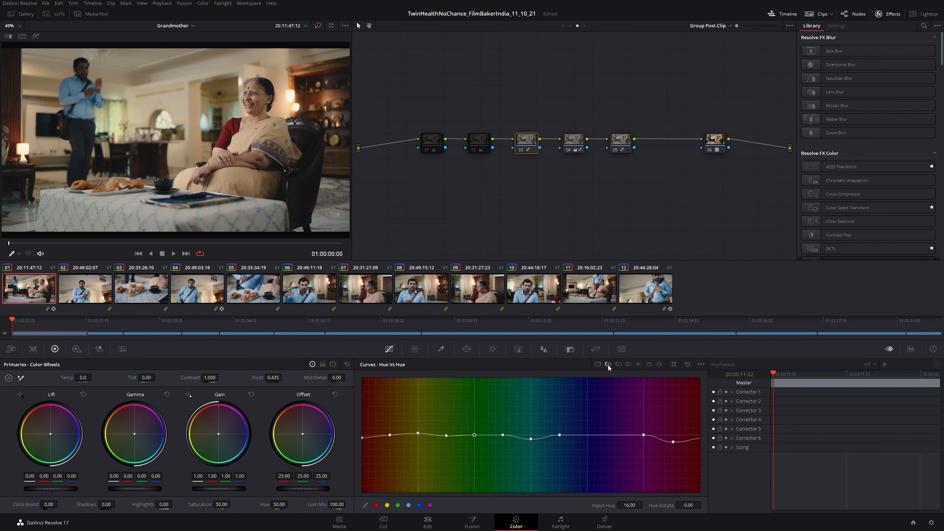
left_click(620, 364)
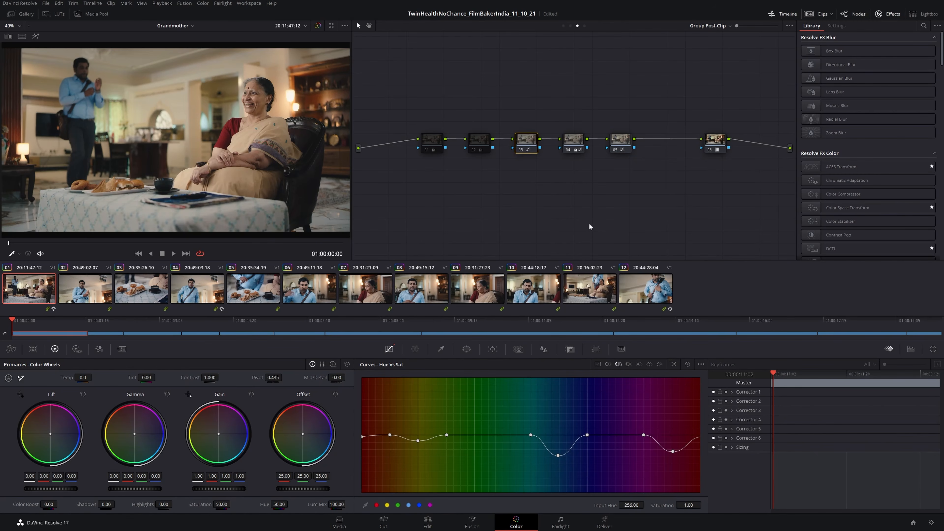
Step: Select group post-clip nodes 01 and 02 and enable them together
left_click(482, 146)
left_click_drag(480, 103, 436, 186)
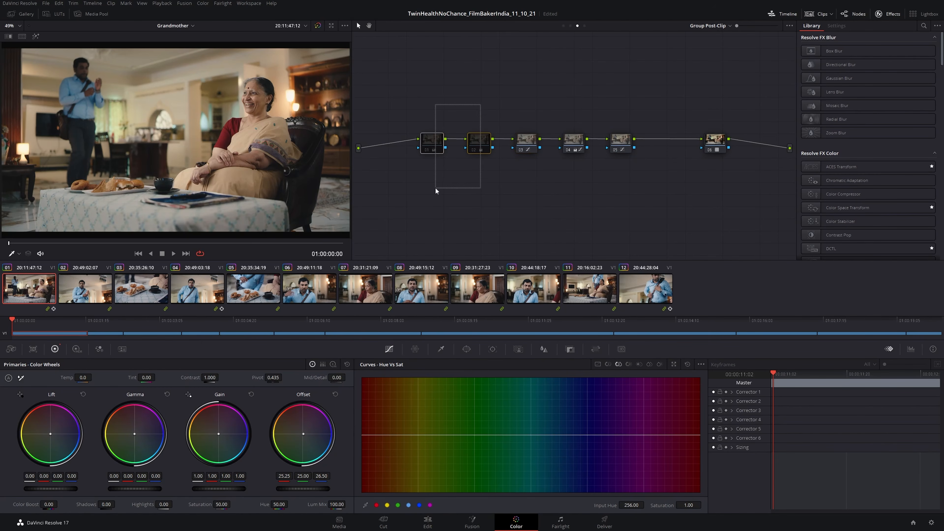
left_click(435, 114)
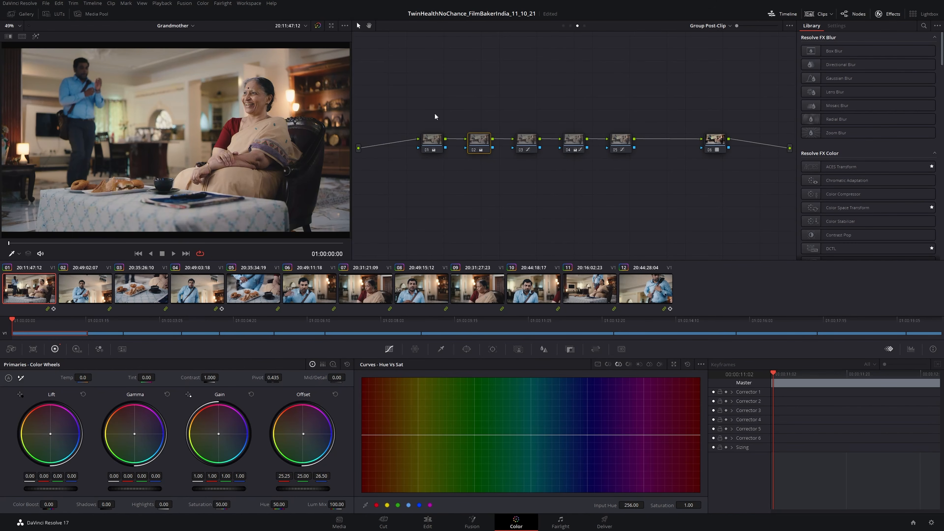
Step: Return to the clip-level graph and enable the Hue Vs Sat node 08 on clips 01, 07, 09, 11 and 10, ending on clip 01
left_click(571, 26)
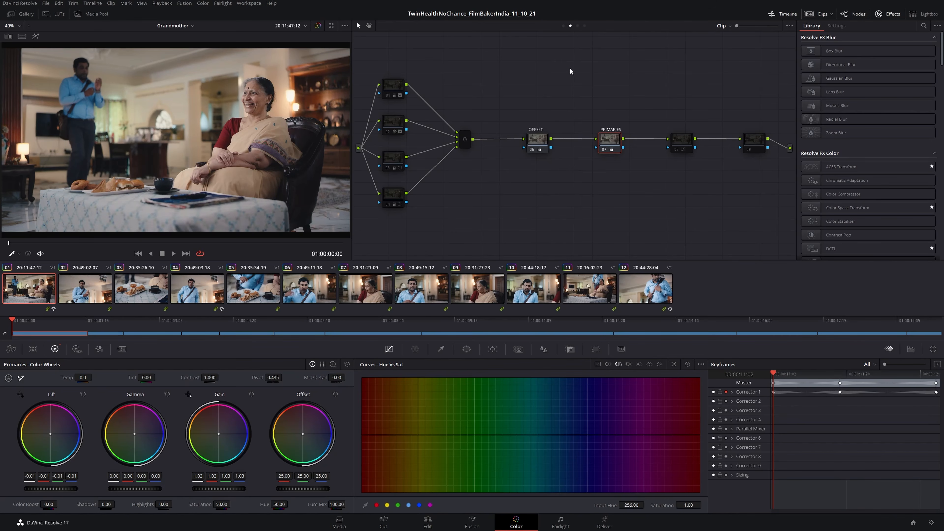
left_click(683, 140)
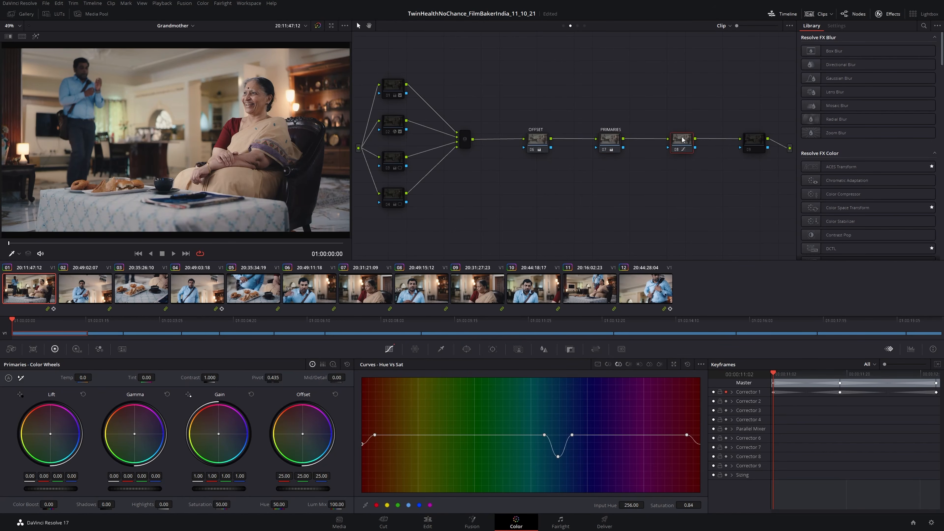
left_click(360, 290)
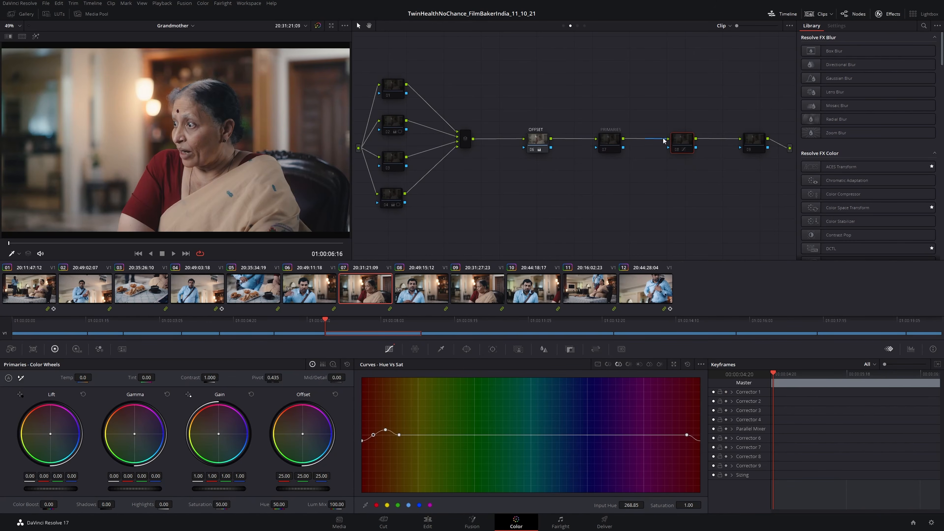
left_click(494, 288)
left_click(611, 269)
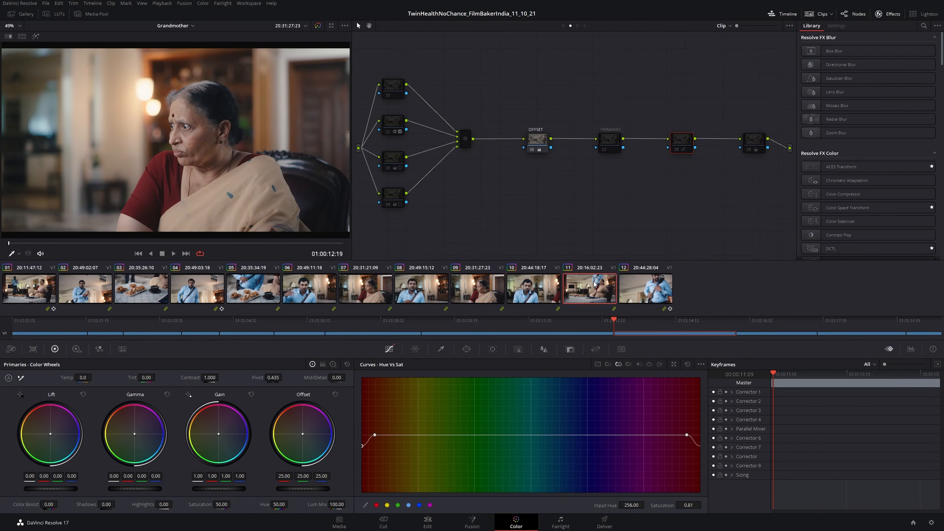
left_click(523, 301)
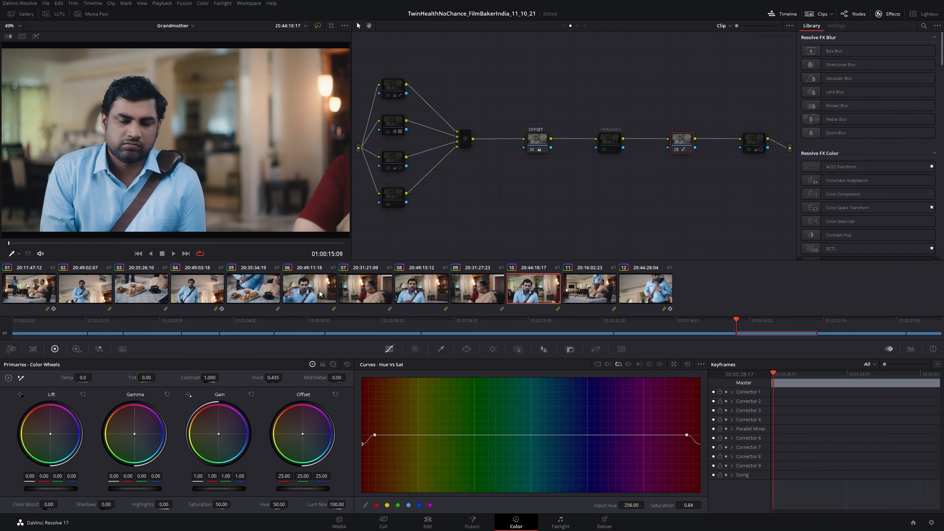
left_click(47, 293)
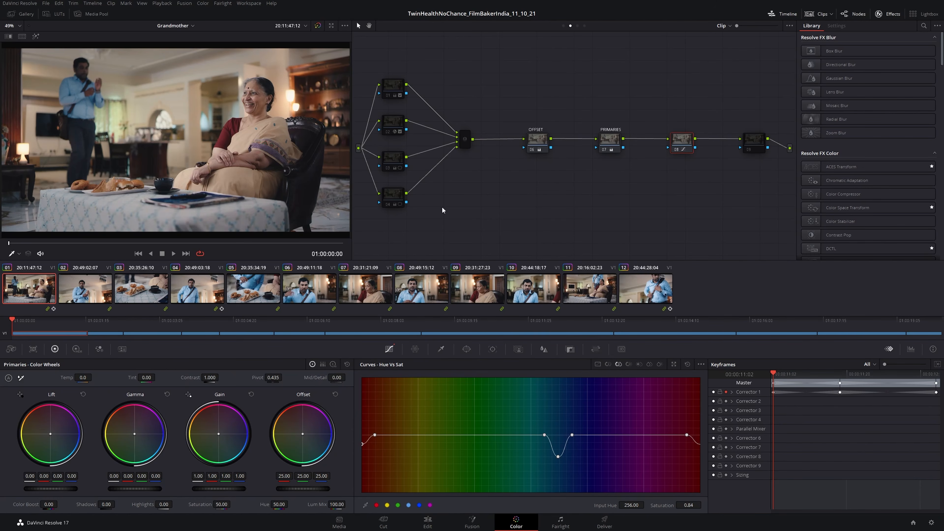
Step: Enable node 04 of clip 01 and inspect its curve window around the chair with Highlight
left_click(401, 191)
key("shift+h")
left_click(466, 349)
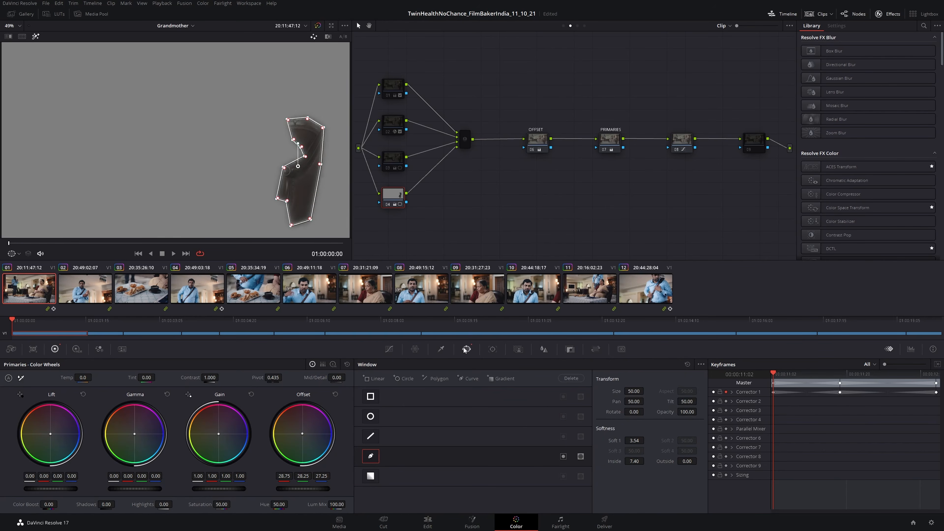
key("shift+h")
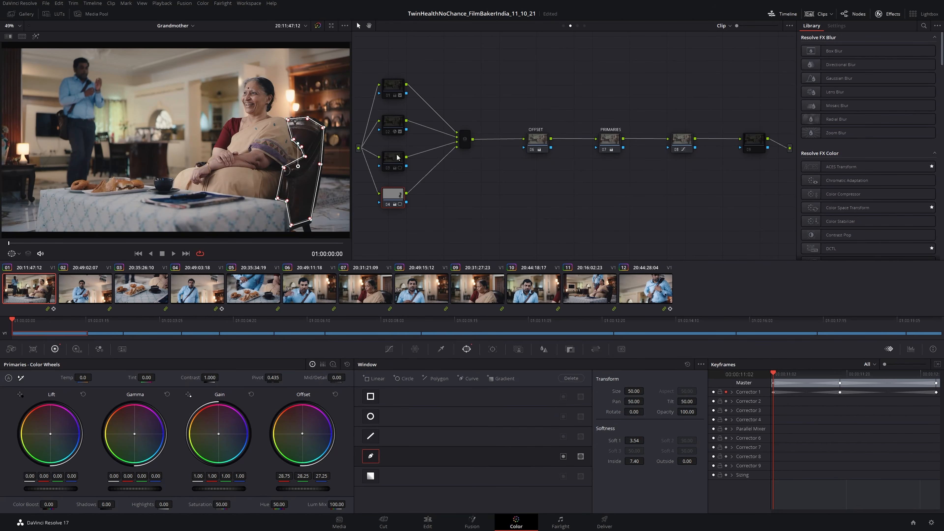
Step: Enable node 03 and check its window around the dark object on the tablecloth with Highlight
left_click(388, 161)
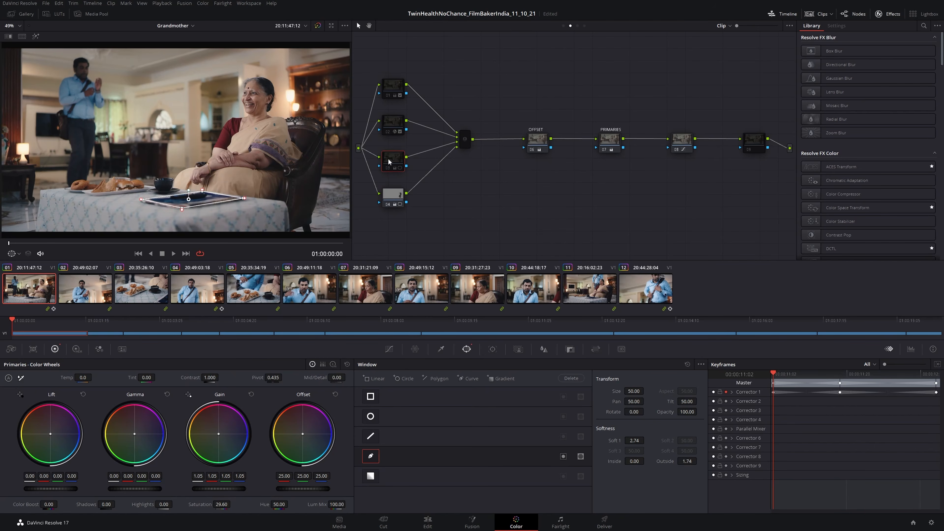
key("shift+h")
key("shift+h")
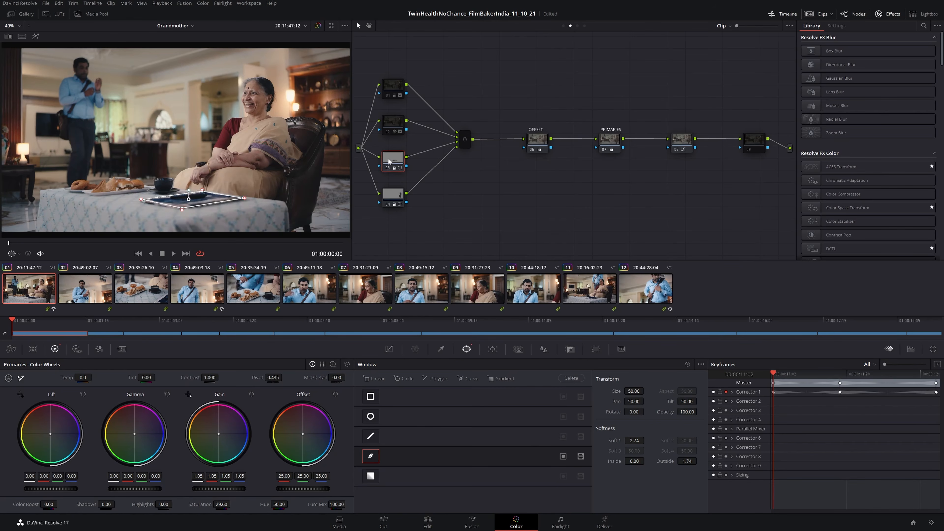
Step: Enable the Glow node 02 and check its window over the bright background area with Highlight while scrubbing the clip
left_click(390, 124)
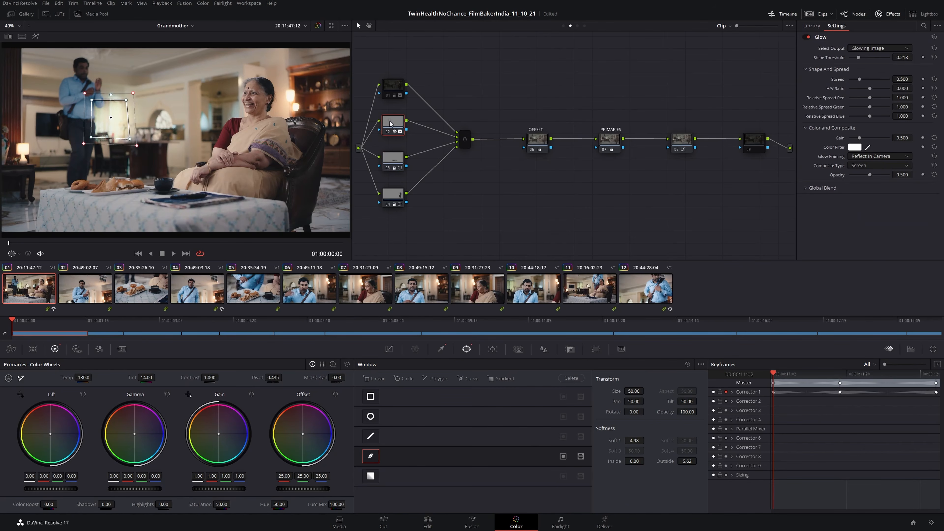
key("shift+h")
left_click_drag(33, 241, 1, 251)
key("shift+h")
Step: Enable node 01 and scrub through clip 01 to check the tracked window on the standing man's shirt
left_click(393, 88)
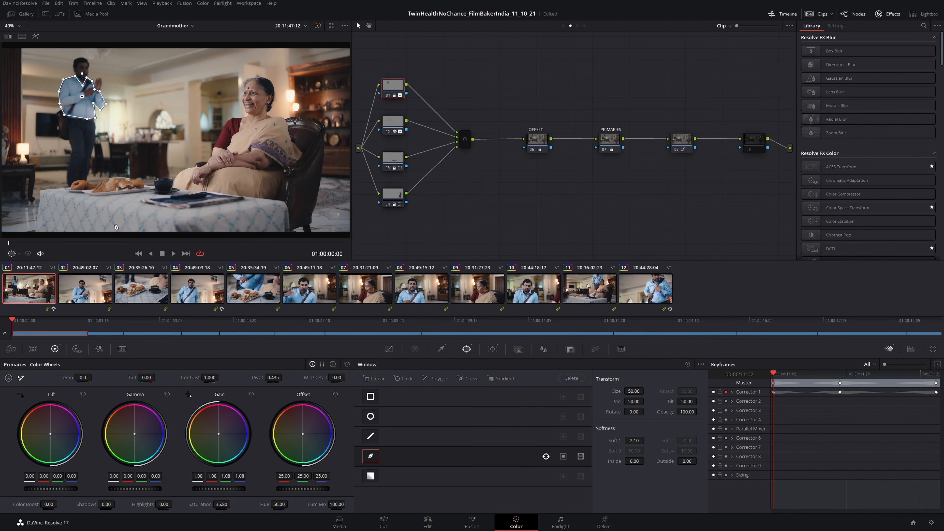
left_click_drag(54, 249, 400, 241)
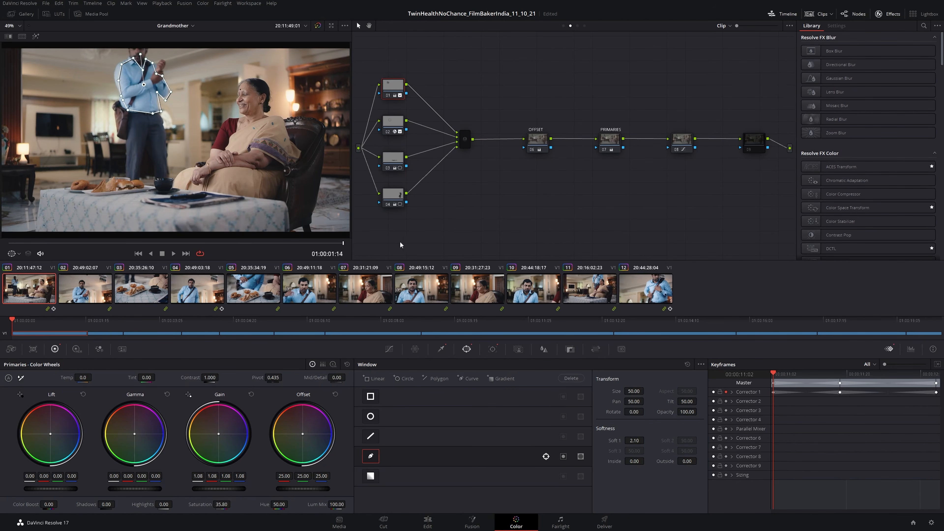
left_click_drag(323, 245, 387, 208)
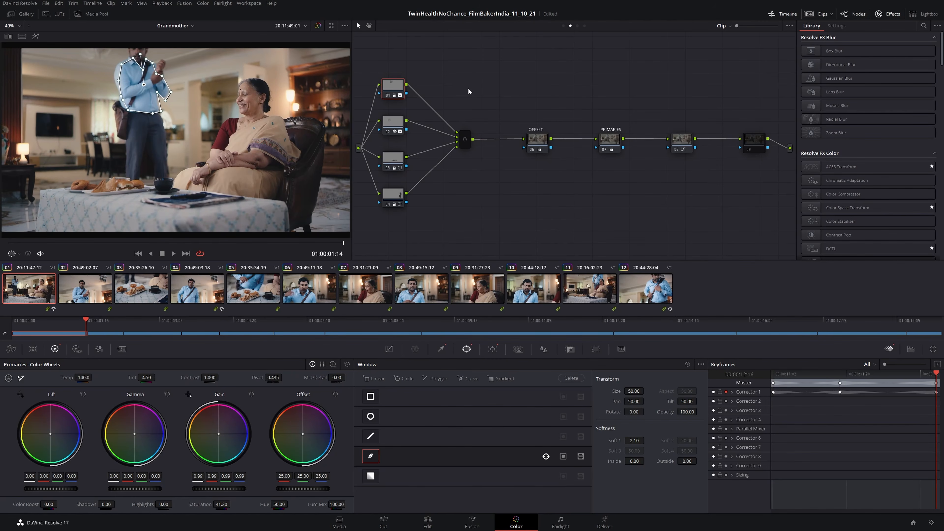
Step: Review the parallel nodes of clip 02, compare node 03's circle window on clip 04, and open clip 03
left_click(96, 283)
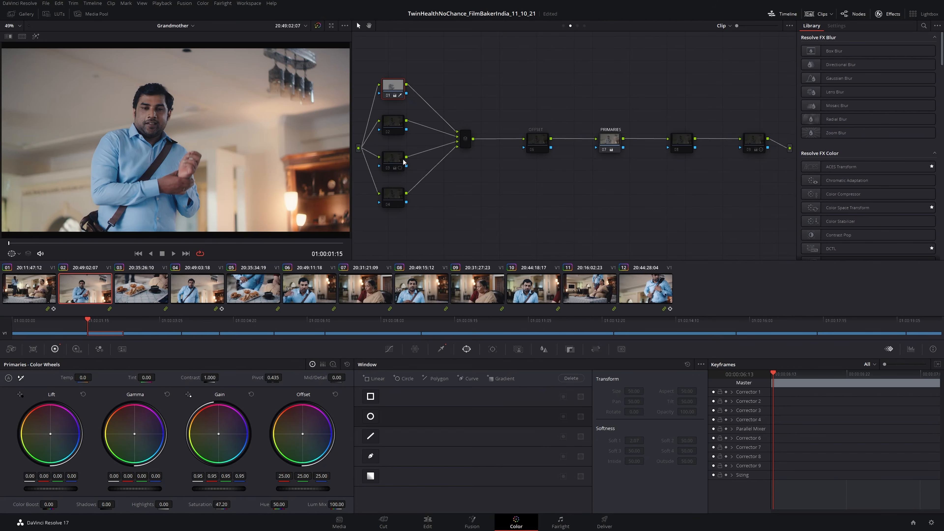
left_click(395, 161)
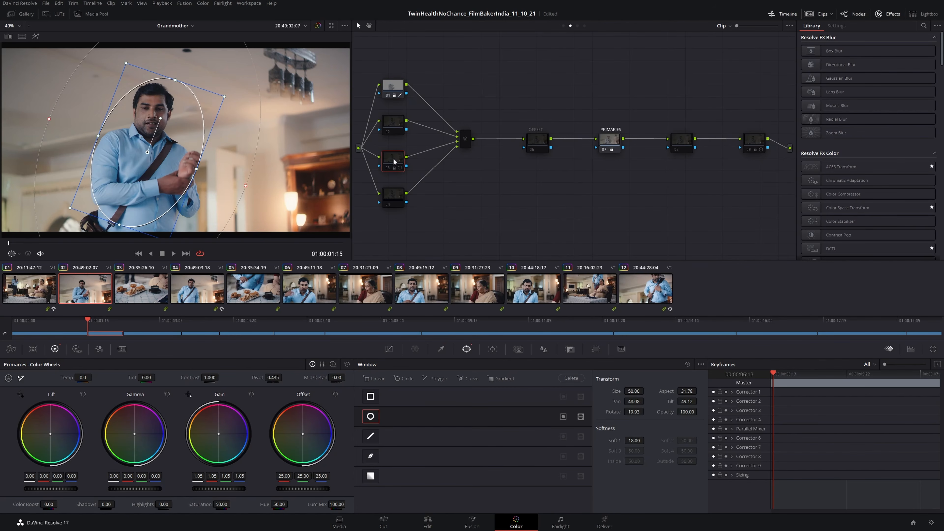
left_click(203, 287)
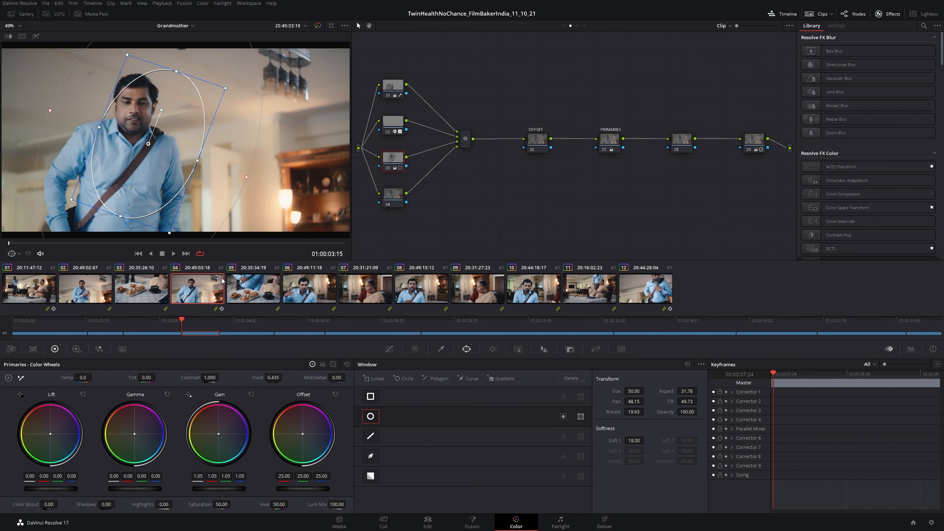
left_click(165, 282)
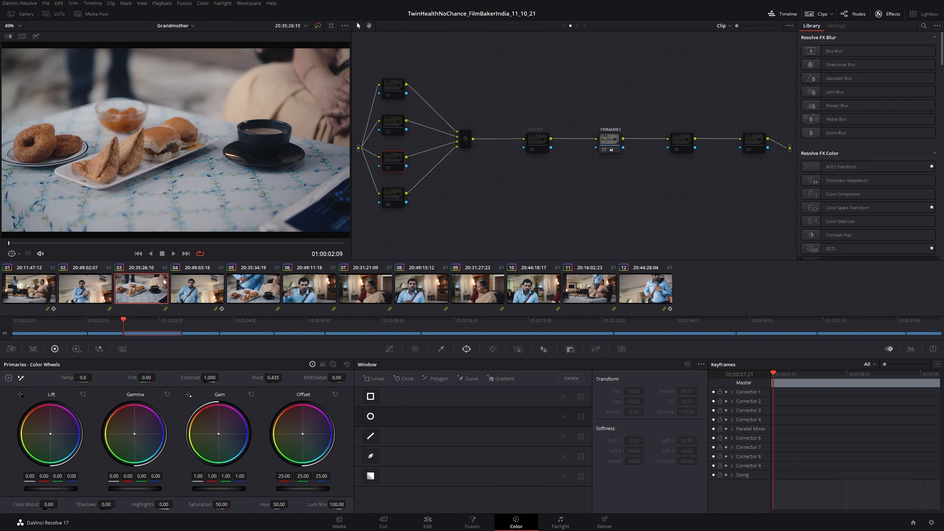
Step: Review the PRIMARIES node 07 on clip 03 and enable node 02 on clip 05
left_click(605, 141)
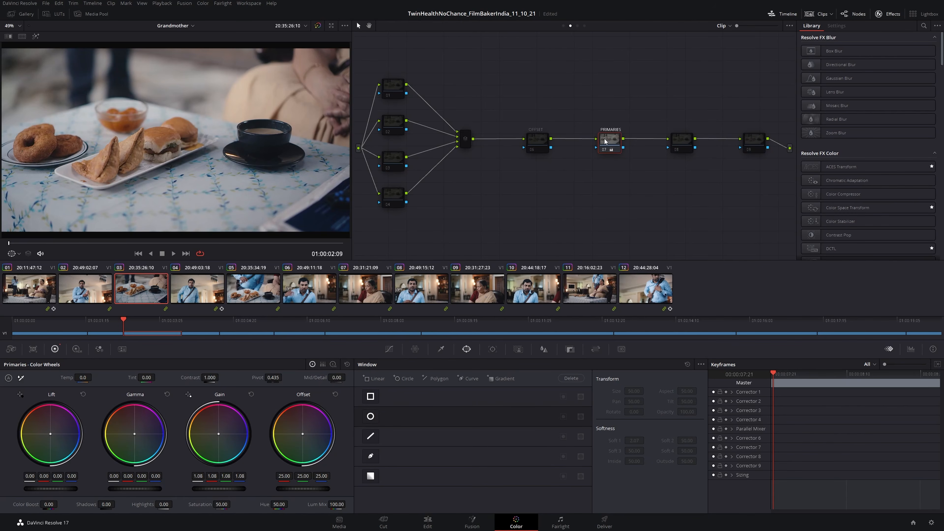
left_click(276, 289)
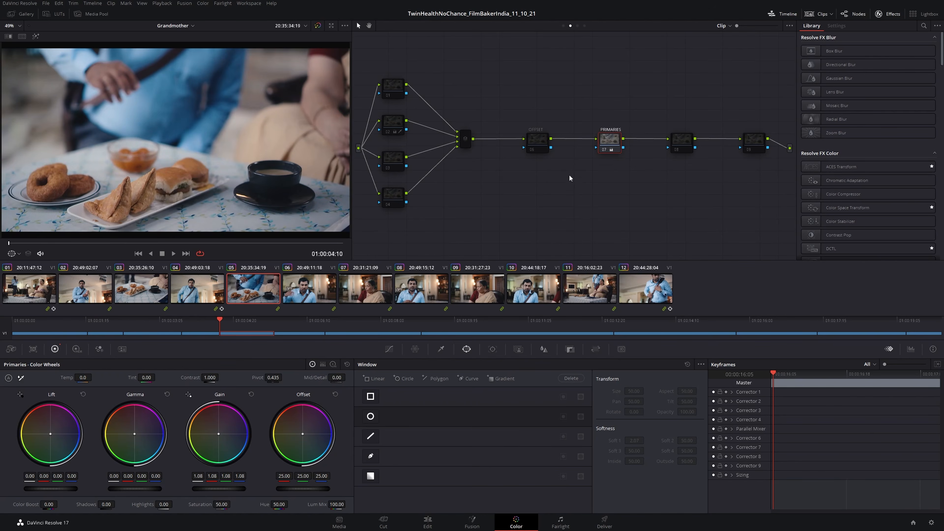
left_click(401, 121)
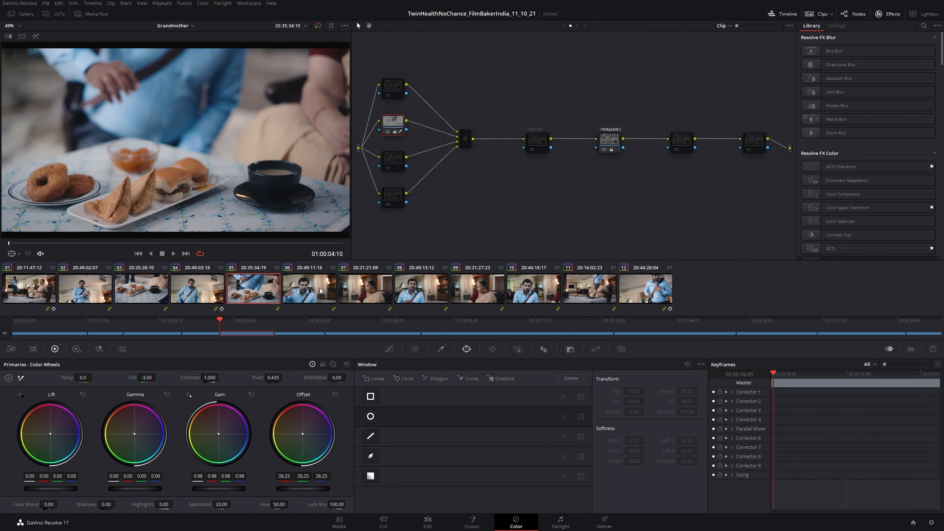
Step: Enable the grade nodes of clips 06 and 07, and check clip 07's node 04 window around the dark chair with Highlight
left_click(322, 291)
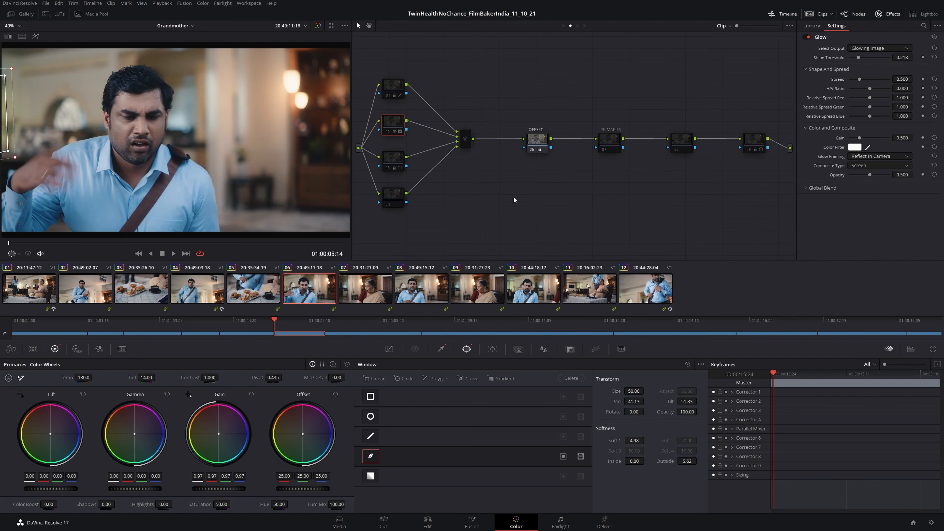
left_click(364, 296)
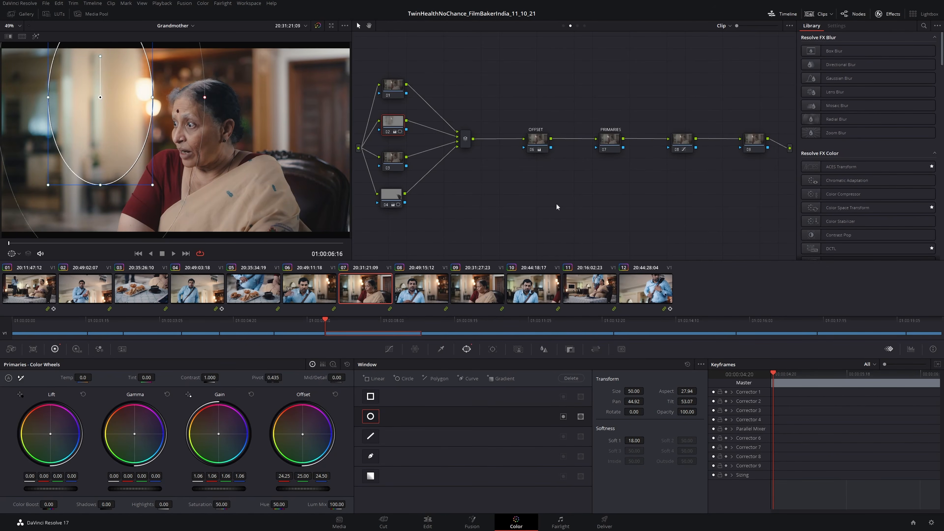
left_click(392, 197)
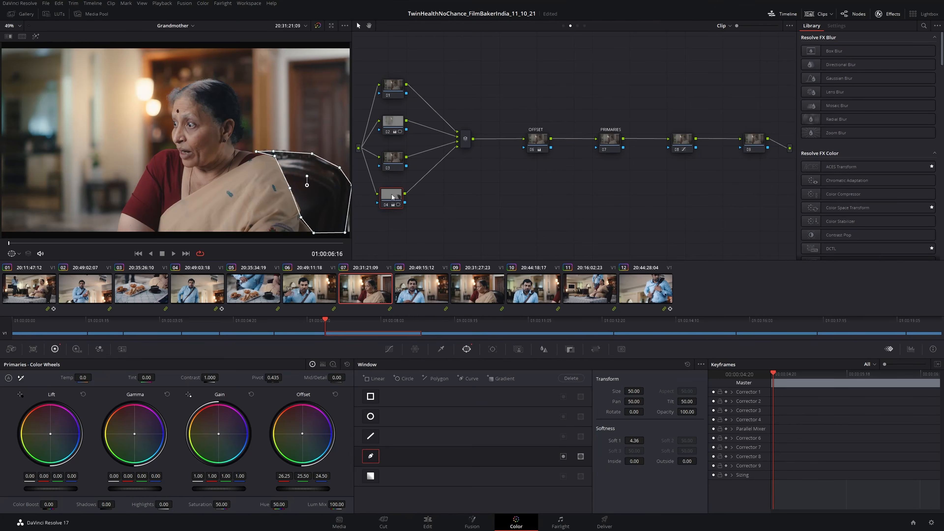
key("shift+h")
key("shift+h")
Step: Enable the remaining disabled grade nodes on clips 09, 08, 10 and 11 while reviewing each shot
left_click(468, 294)
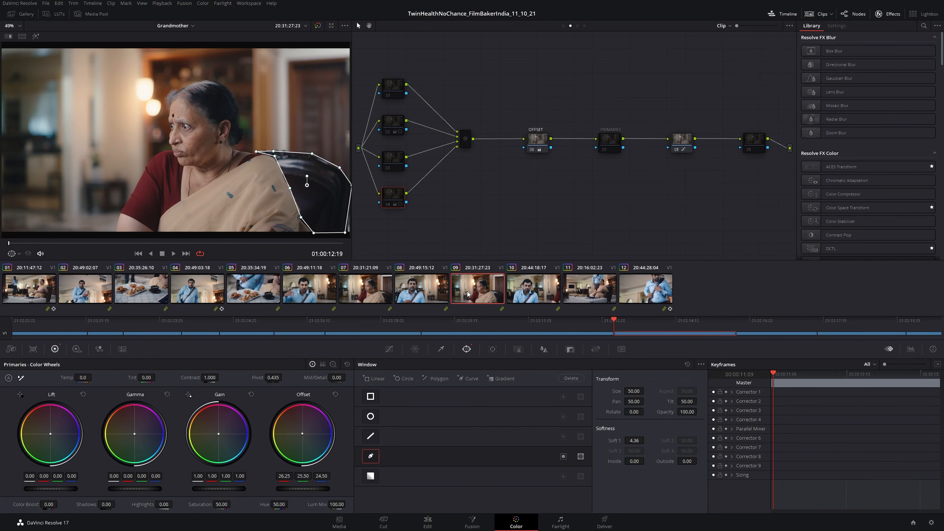
left_click(413, 296)
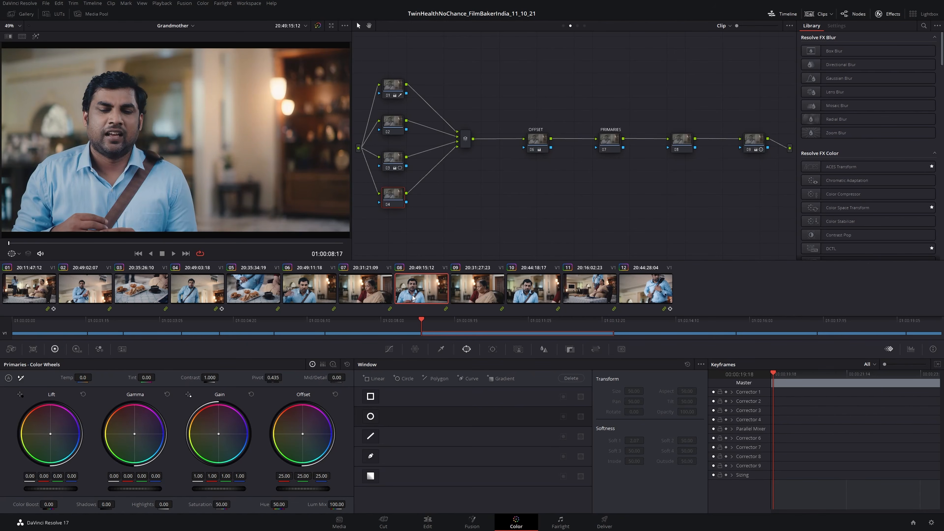
left_click(534, 293)
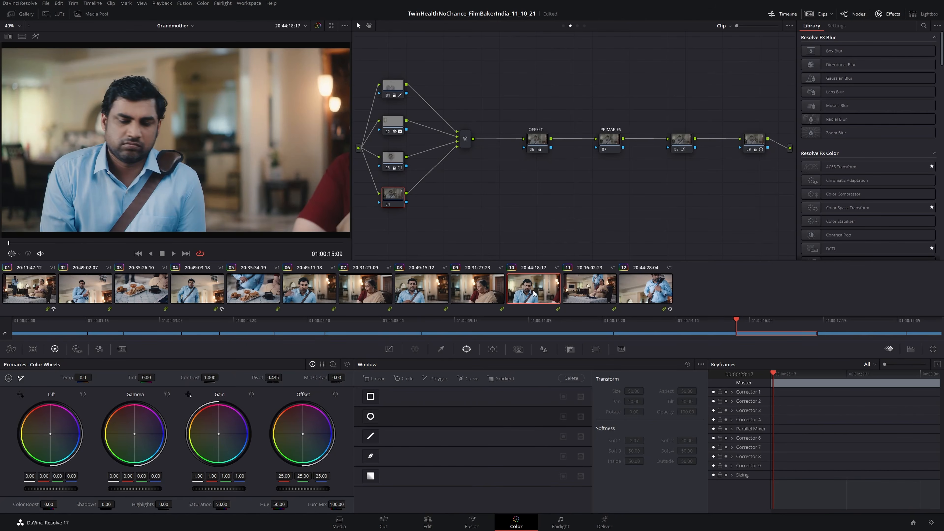
left_click(571, 296)
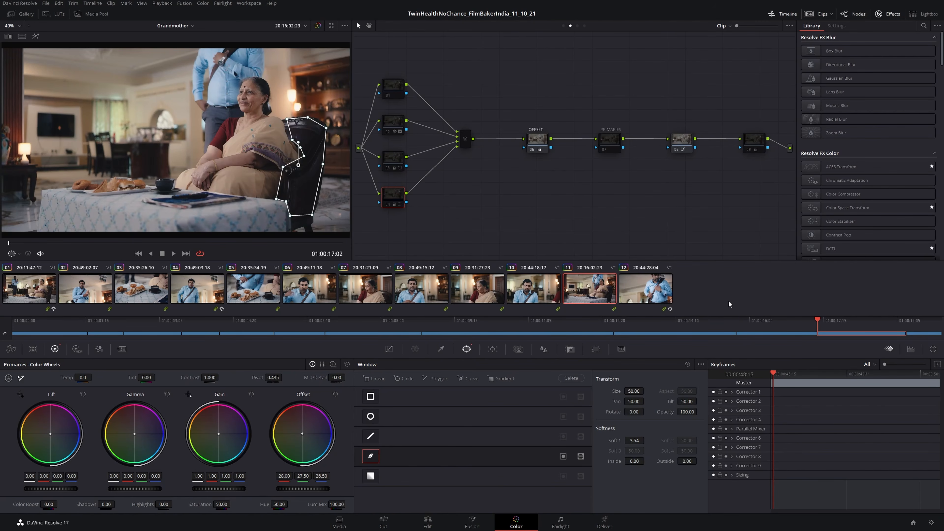
Step: Toggle node 09 off and on in clip 12 to judge its effect, and compare the look with clips 04 and 02
left_click(664, 293)
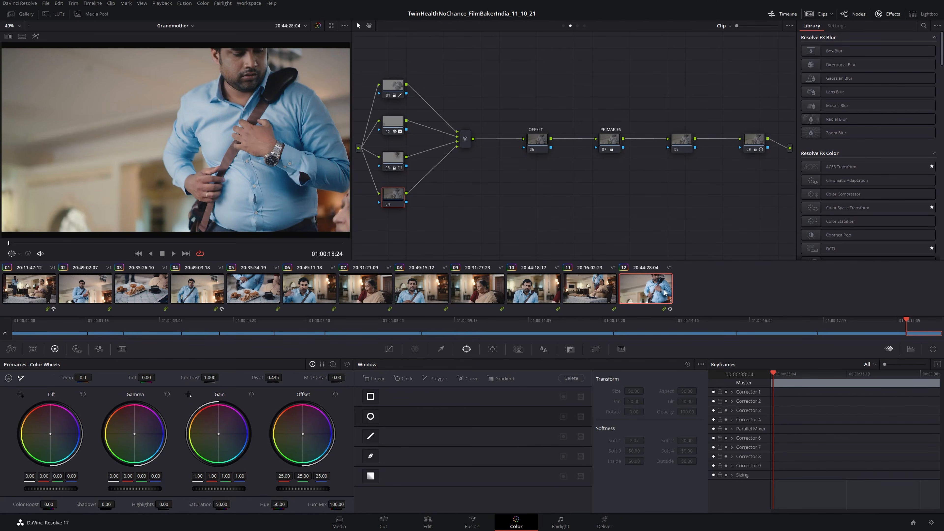
key("ctrl+d")
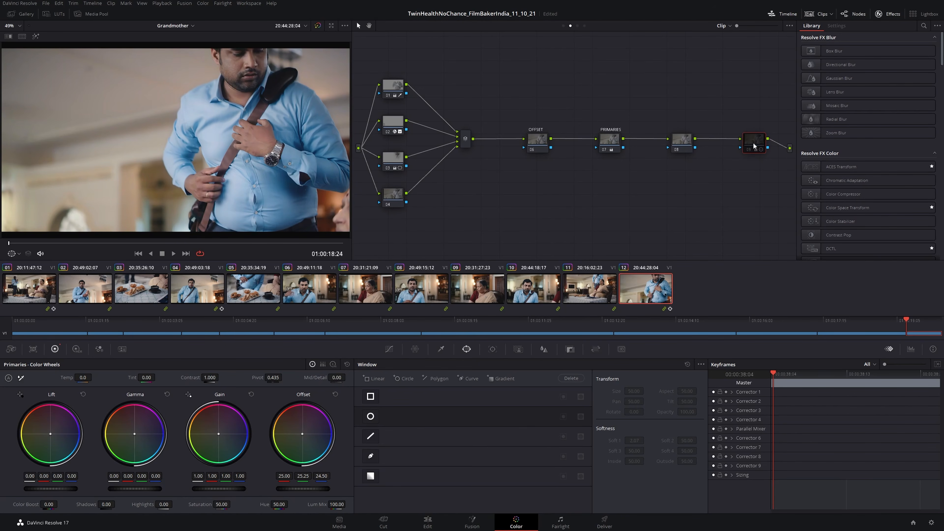
key("ctrl+d")
left_click(193, 293)
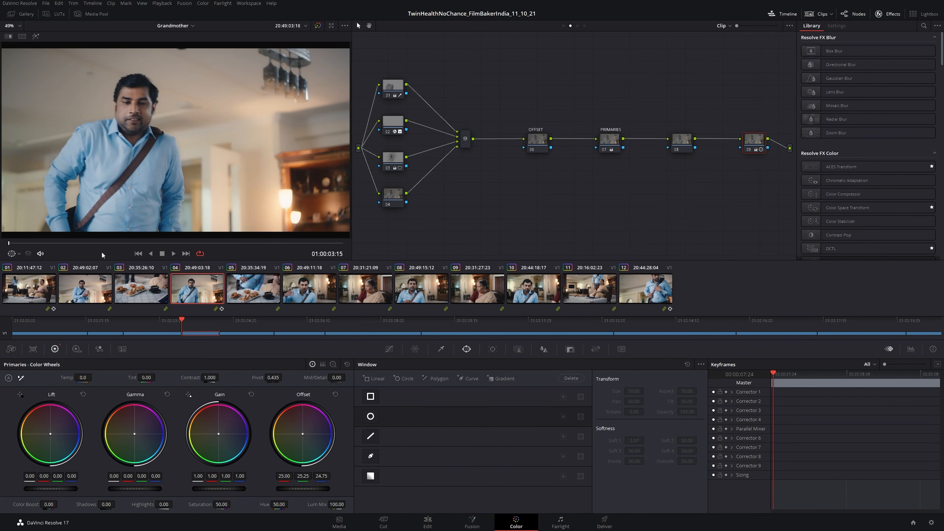
left_click(88, 281)
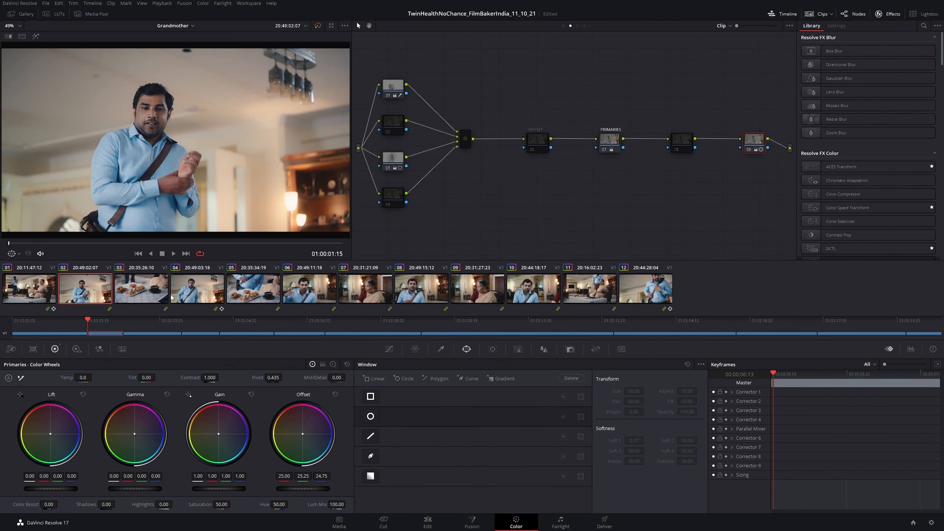
Step: Step through clips 01 to 12 in order to compare the finished grades, and show all clips together in the Lightbox
left_click(48, 294)
left_click(87, 296)
left_click(140, 300)
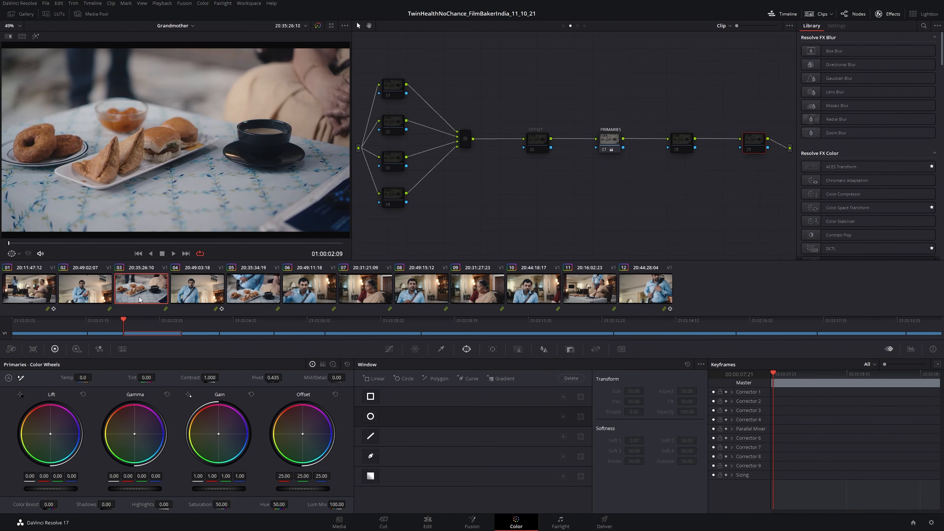
left_click(195, 298)
left_click(246, 297)
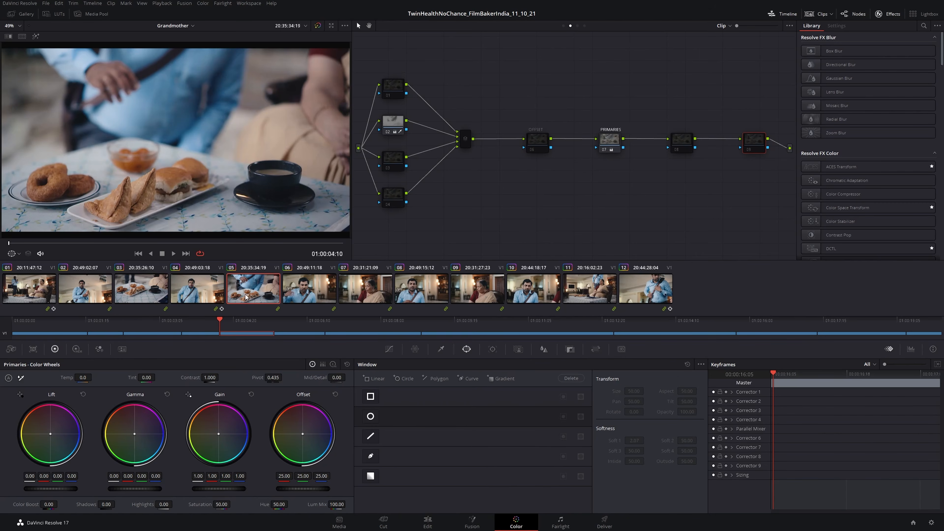
left_click(322, 294)
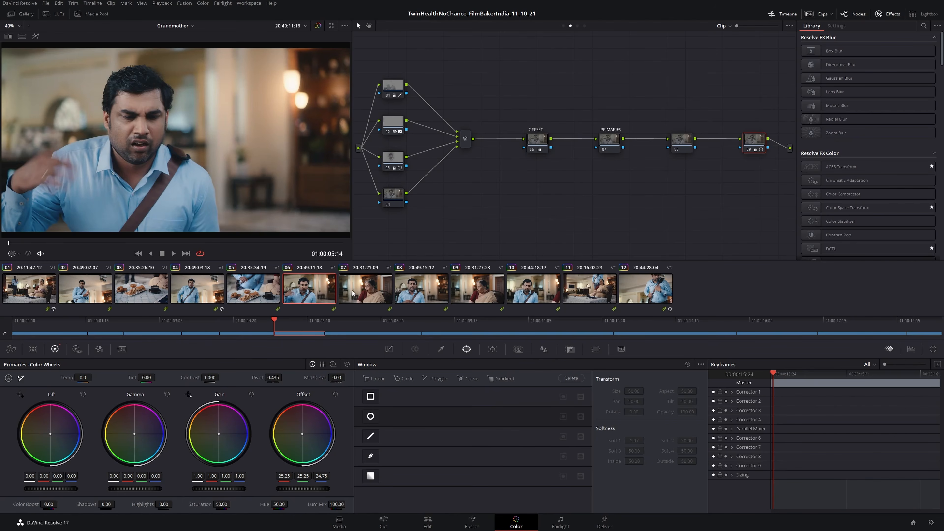
left_click(359, 293)
left_click(402, 292)
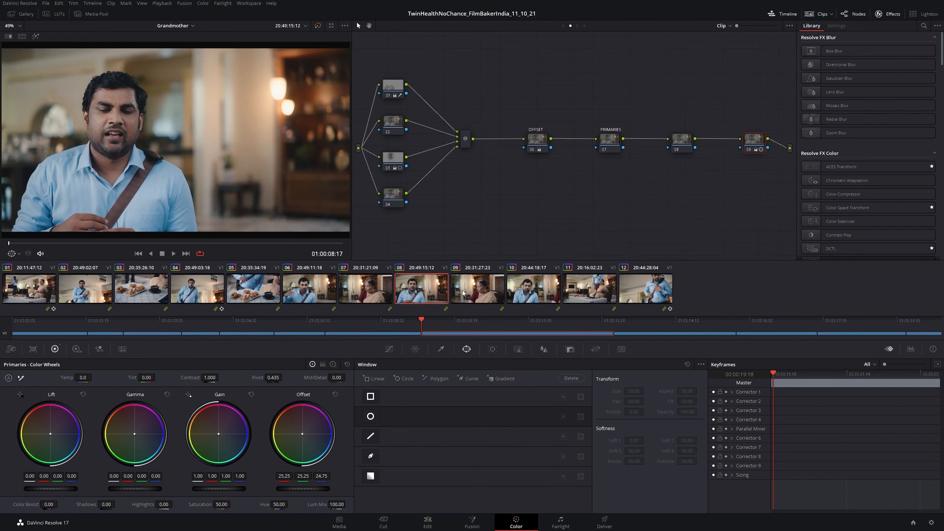
left_click(488, 294)
left_click(554, 294)
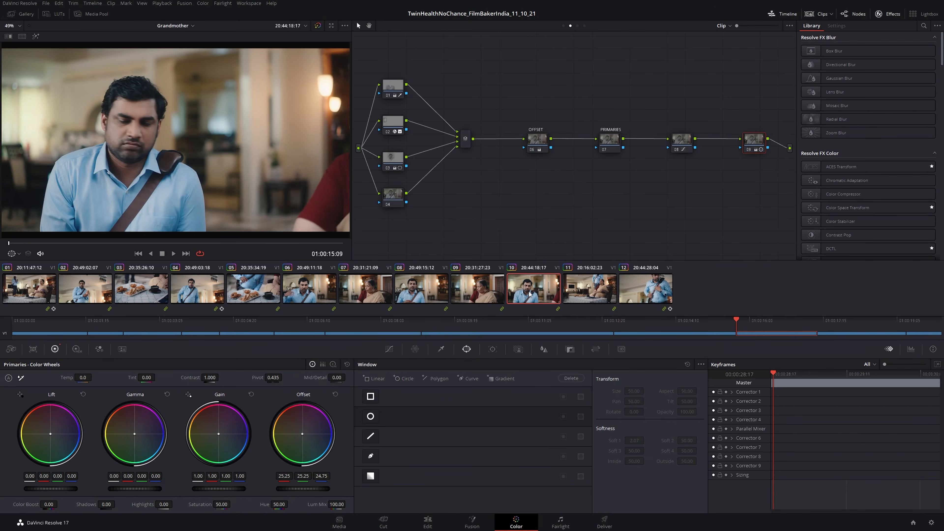
left_click(591, 294)
left_click(629, 294)
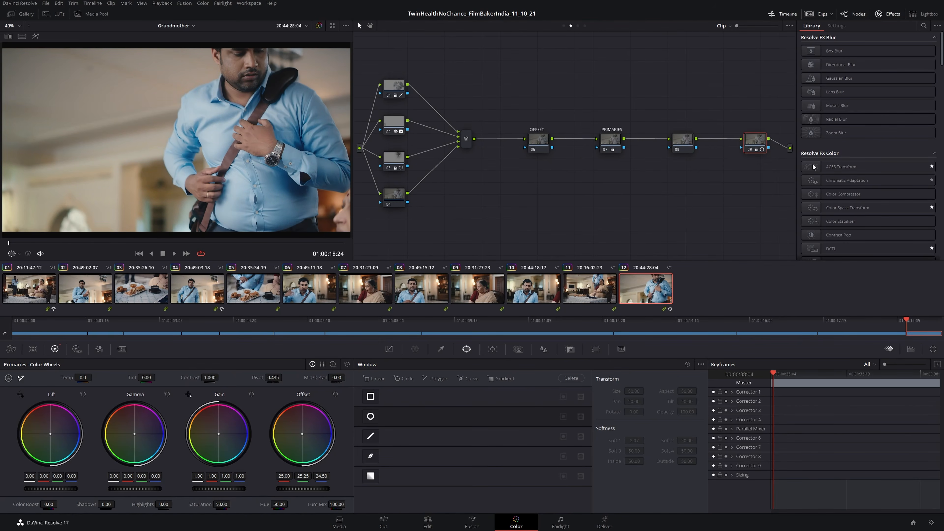
left_click(915, 14)
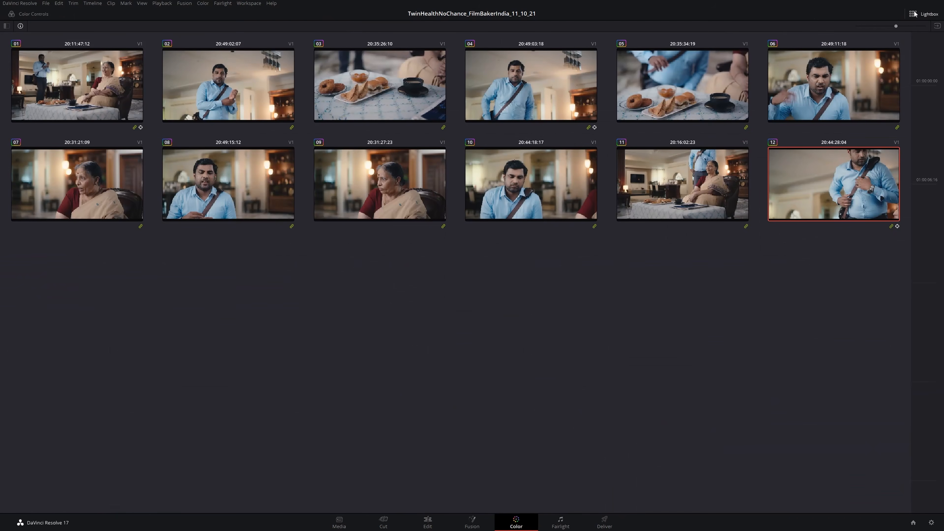